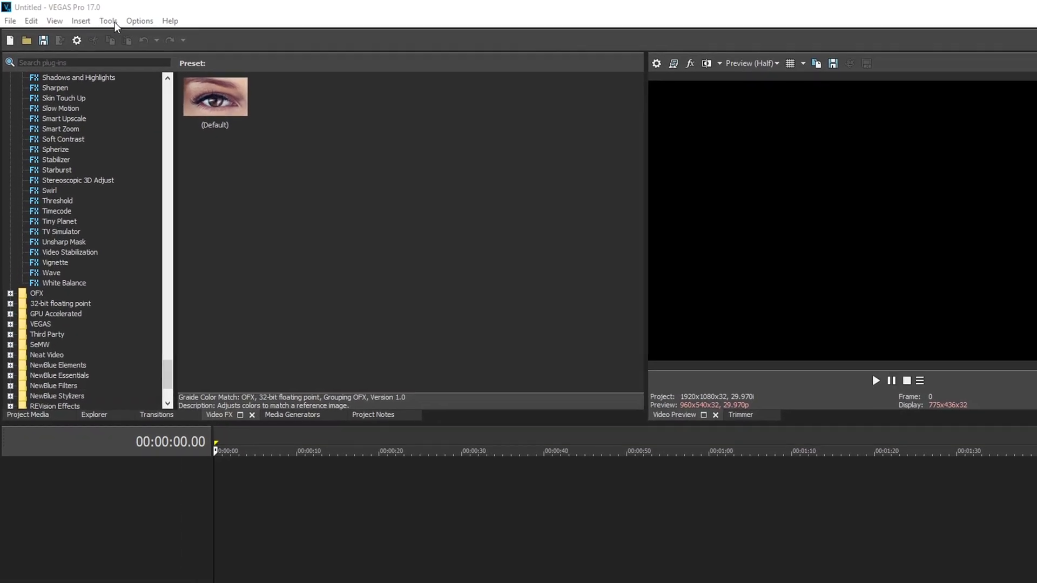
Look through the VEGAS Tools scripting menu and close it without running anything
{"action": "left_click", "coordinate": [90, 18]}
{"action": "mouse_move", "coordinate": [202, 260]}
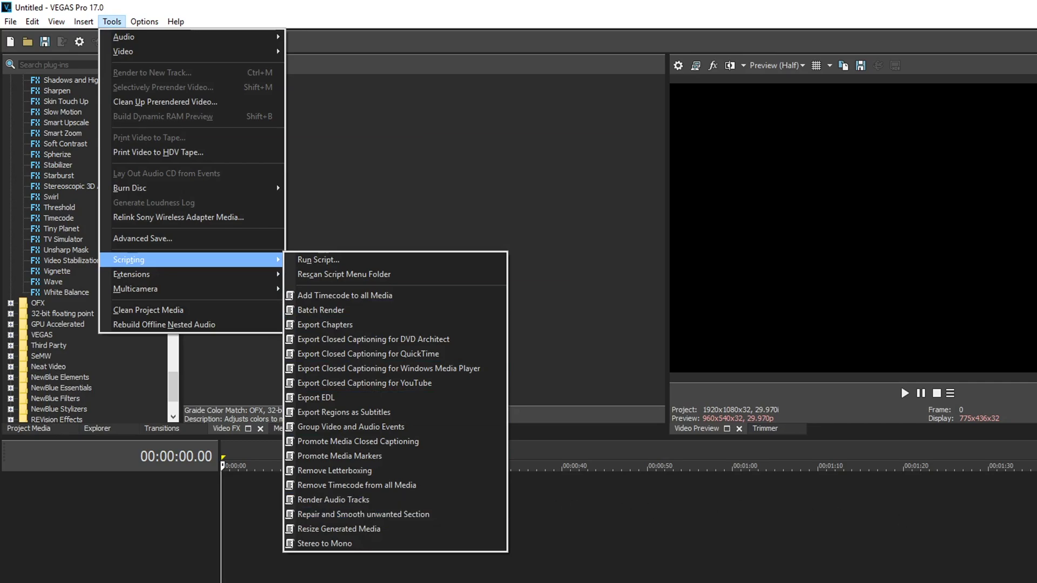
{"action": "key", "text": "Escape"}
{"action": "key", "text": "Escape"}
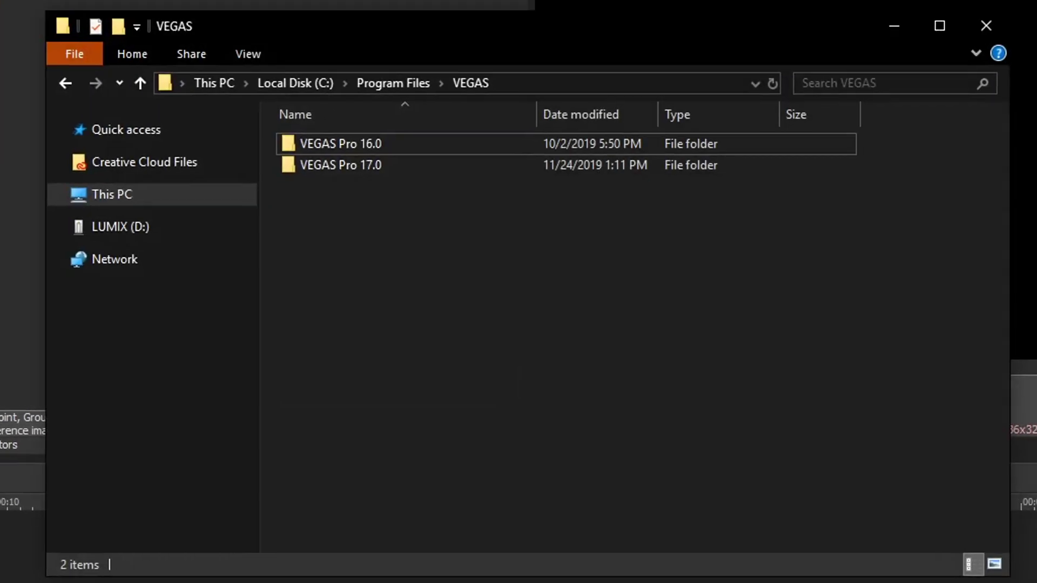
In C:\Program Files\VEGAS, go into VEGAS Pro 17.0 and then its Script Menu folder
{"action": "left_click", "coordinate": [536, 79]}
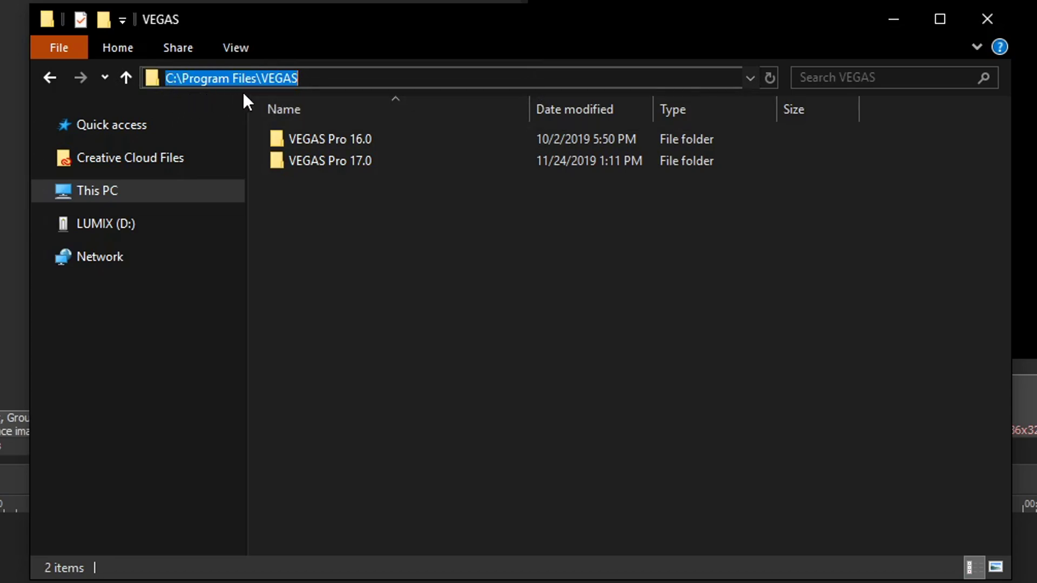
{"action": "left_click", "coordinate": [375, 219]}
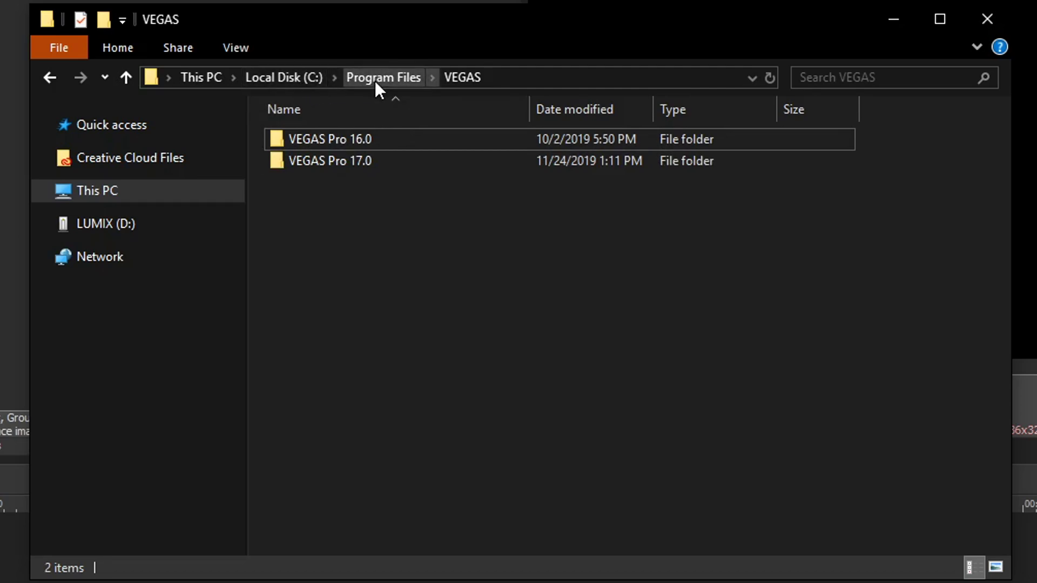
{"action": "double_click", "coordinate": [316, 164]}
{"action": "scroll", "coordinate": [407, 207], "scroll_direction": "down", "scroll_amount": 2}
{"action": "scroll", "coordinate": [400, 216], "scroll_direction": "down", "scroll_amount": 3}
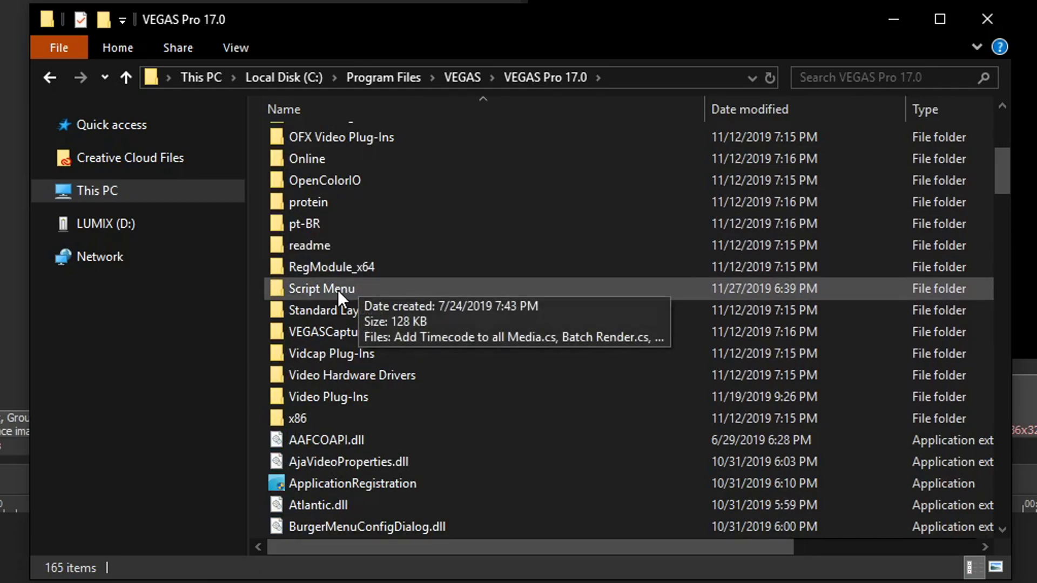
{"action": "double_click", "coordinate": [338, 290]}
Paste the three mask script files into Script Menu, granting administrator permission
{"action": "left_click_drag", "start_coordinate": [390, 538], "coordinate": [471, 520]}
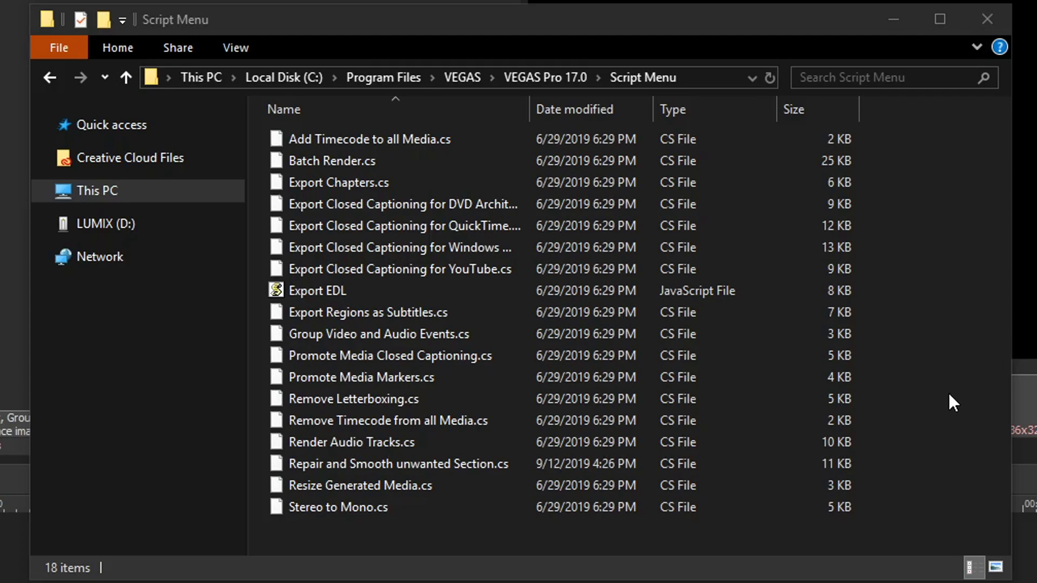
{"action": "key", "text": "ctrl+v"}
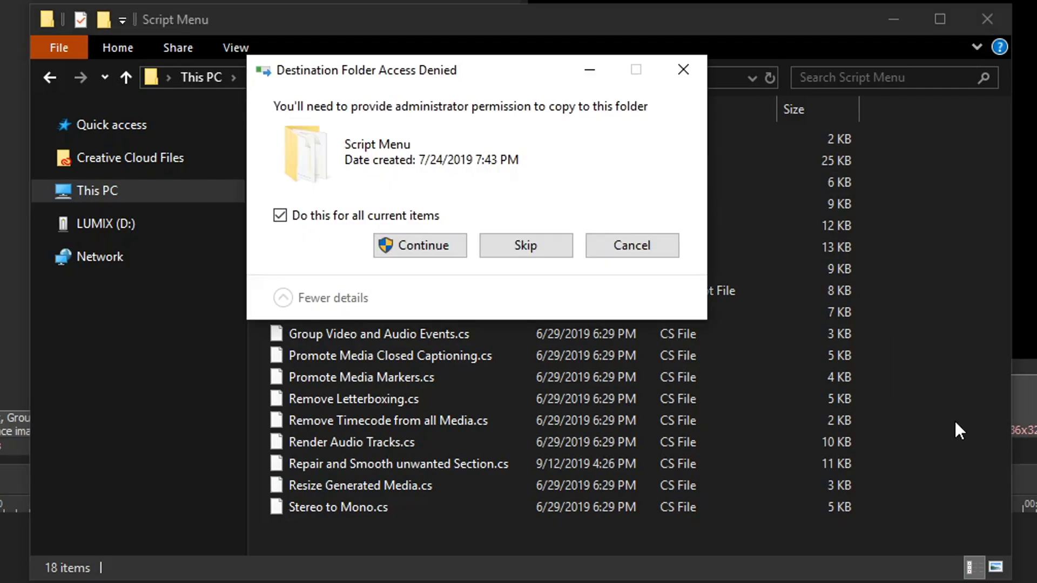
{"action": "left_click", "coordinate": [403, 243]}
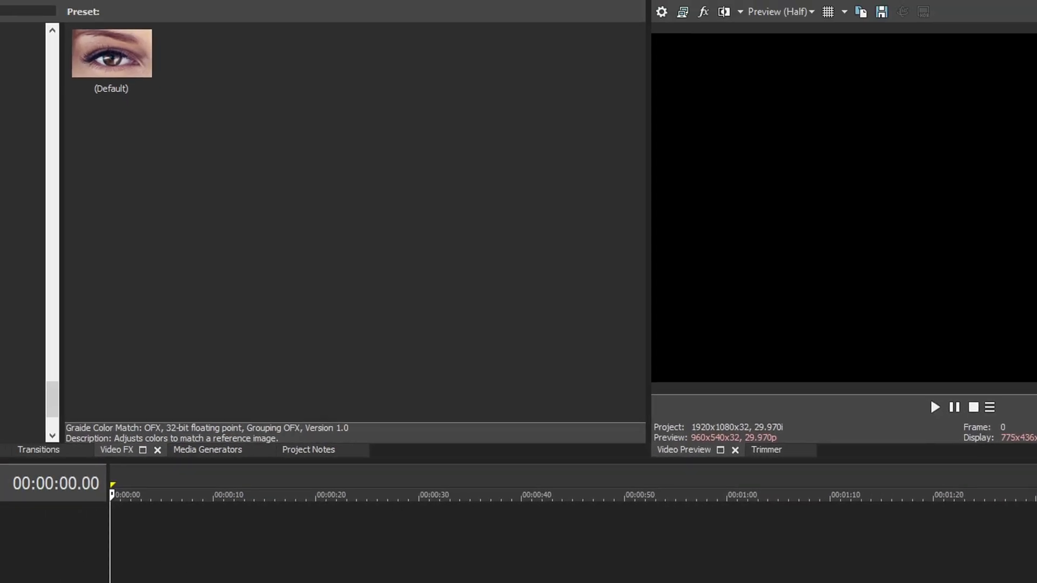
Run Tools > Scripting > Rescan Script Menu Folder, then check that Precise Adjust Mask is listed
{"action": "left_click", "coordinate": [104, 16]}
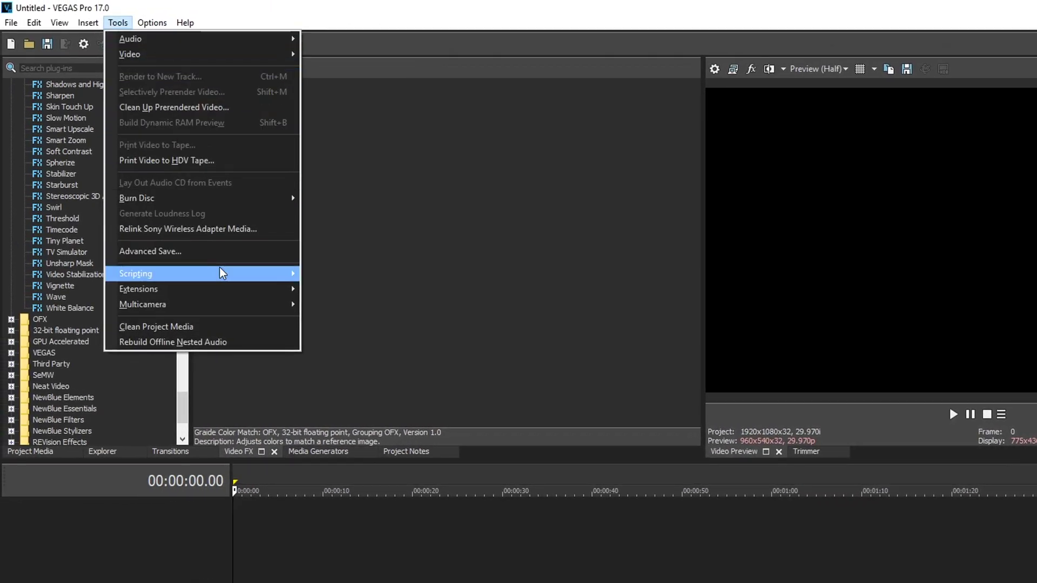
{"action": "mouse_move", "coordinate": [208, 268]}
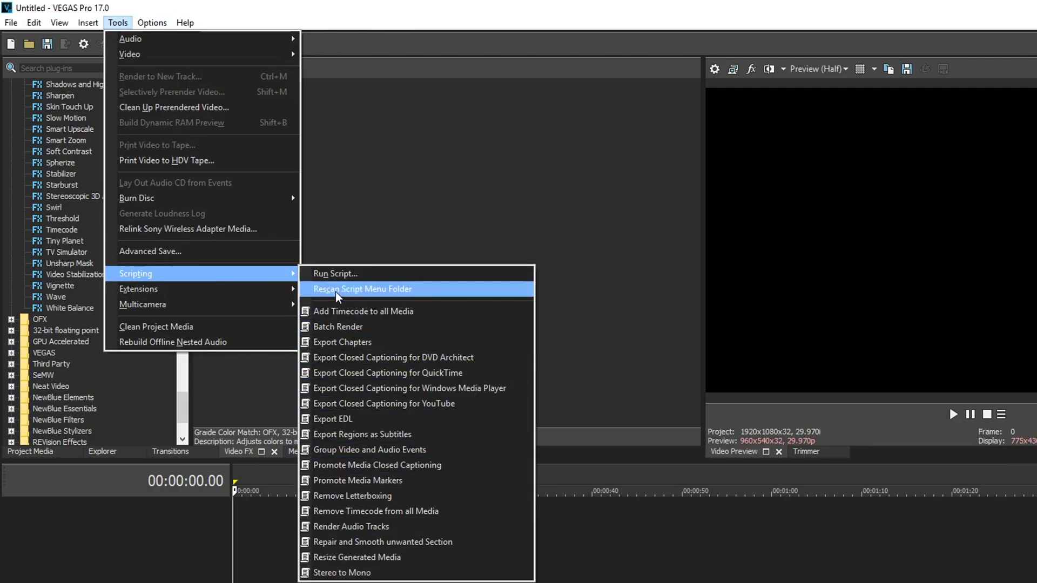
{"action": "left_click", "coordinate": [385, 290]}
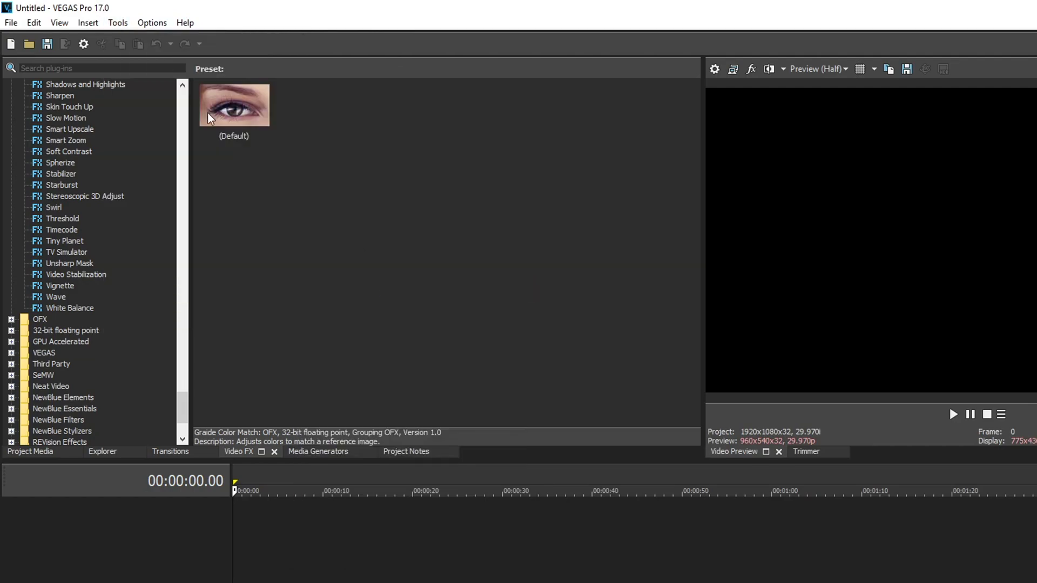
{"action": "left_click", "coordinate": [115, 22]}
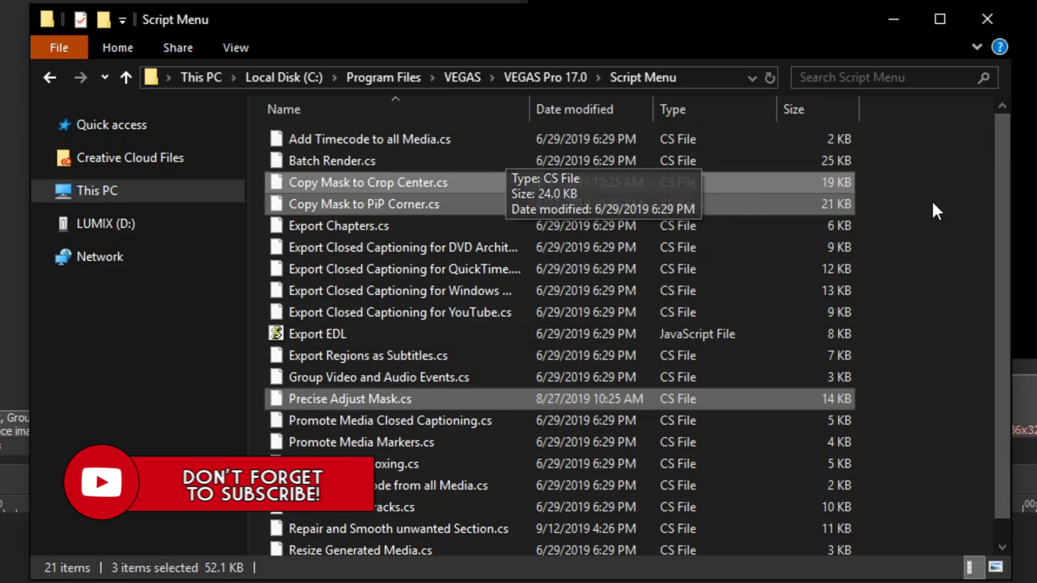
Create a new folder named Custom Scripts inside Script Menu
{"action": "left_click", "coordinate": [933, 208]}
{"action": "right_click", "coordinate": [932, 190]}
{"action": "mouse_move", "coordinate": [1012, 410]}
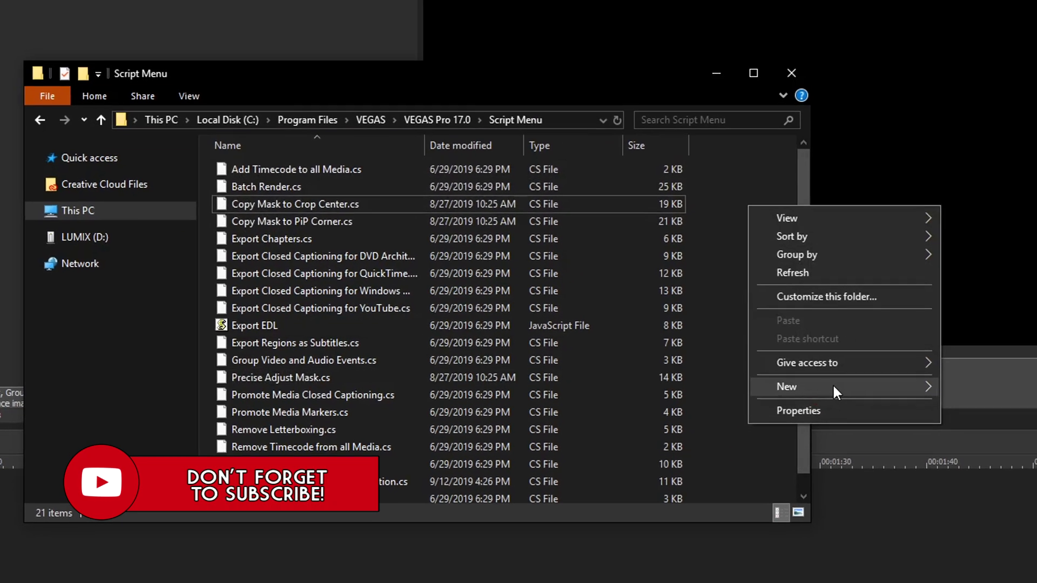
{"action": "left_click", "coordinate": [963, 385]}
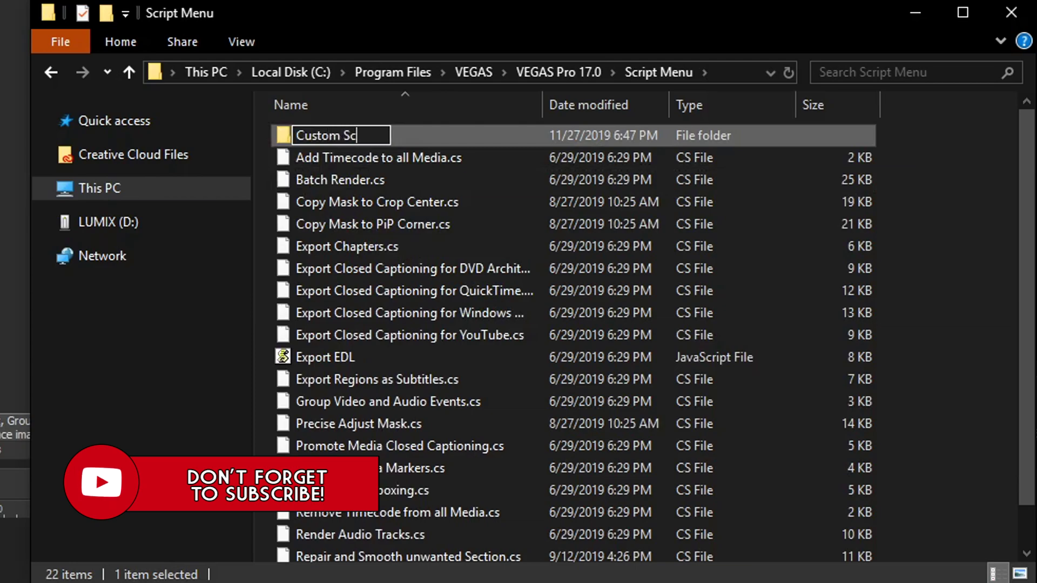
{"action": "key", "text": "Return"}
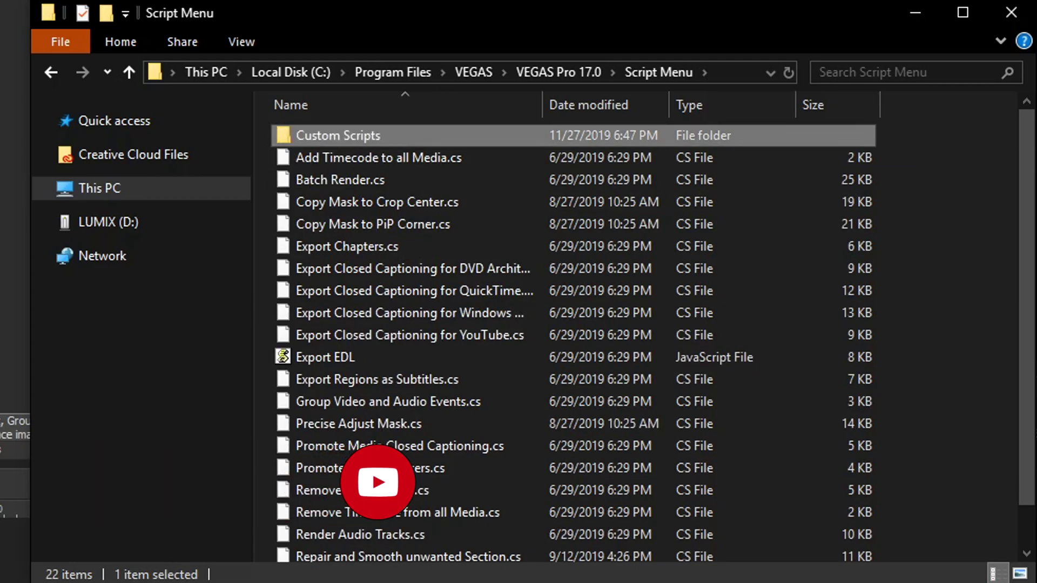
Move Copy Mask to Crop Center.cs, Copy Mask to PiP Corner.cs and Precise Adjust Mask.cs into Custom Scripts
{"action": "left_click", "coordinate": [329, 204]}
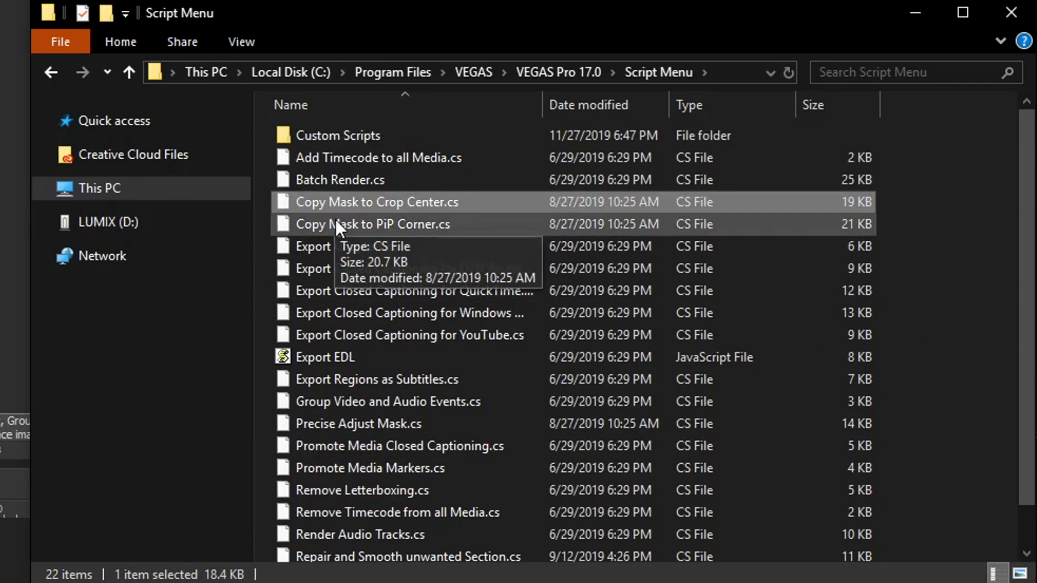
{"action": "left_click", "coordinate": [335, 220], "text": "shift"}
{"action": "left_click", "coordinate": [338, 427], "text": "ctrl"}
{"action": "left_click_drag", "start_coordinate": [339, 427], "coordinate": [341, 137]}
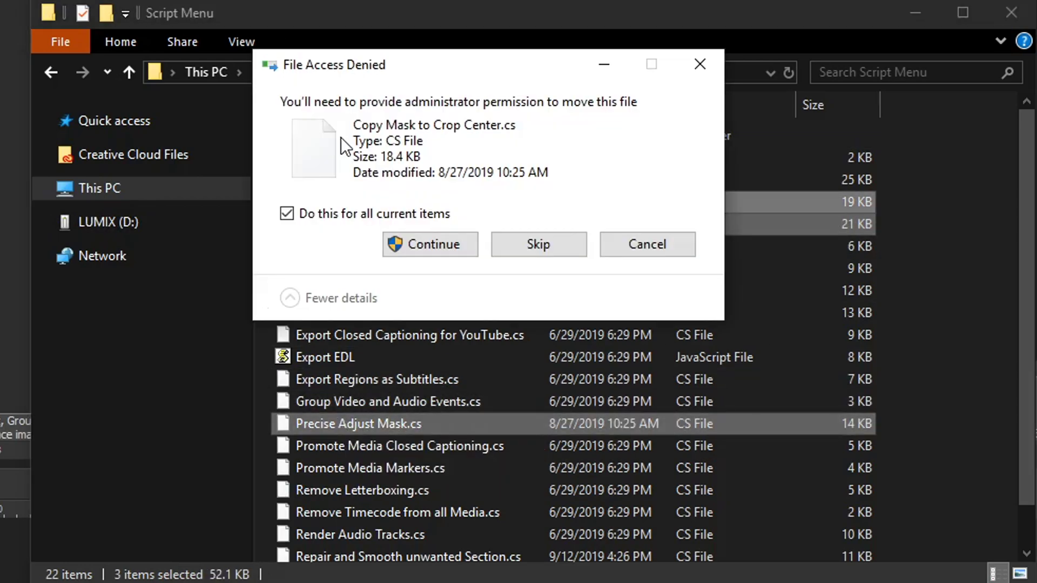
{"action": "left_click", "coordinate": [419, 244]}
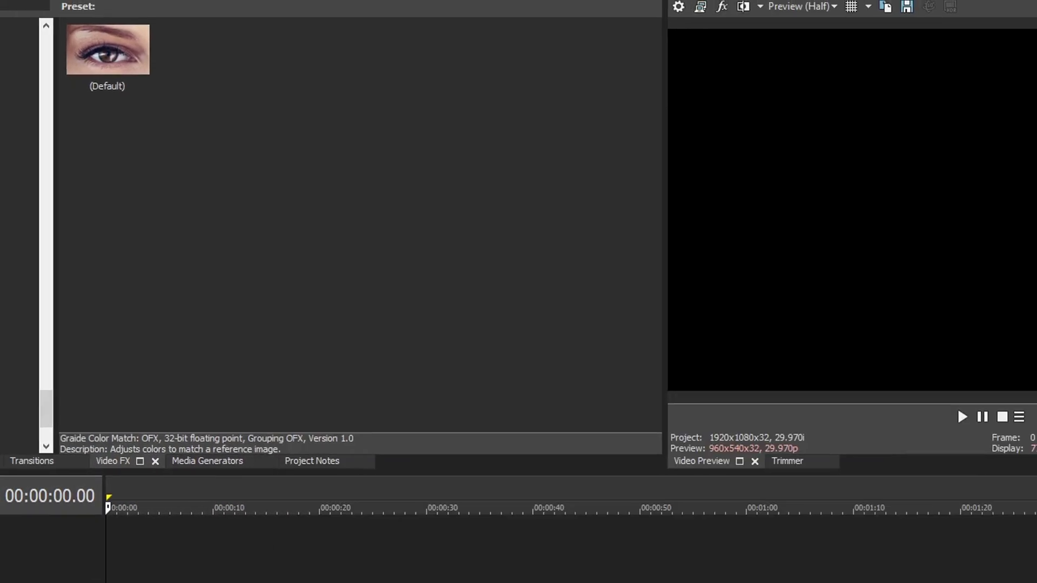
{"action": "left_click", "coordinate": [121, 24]}
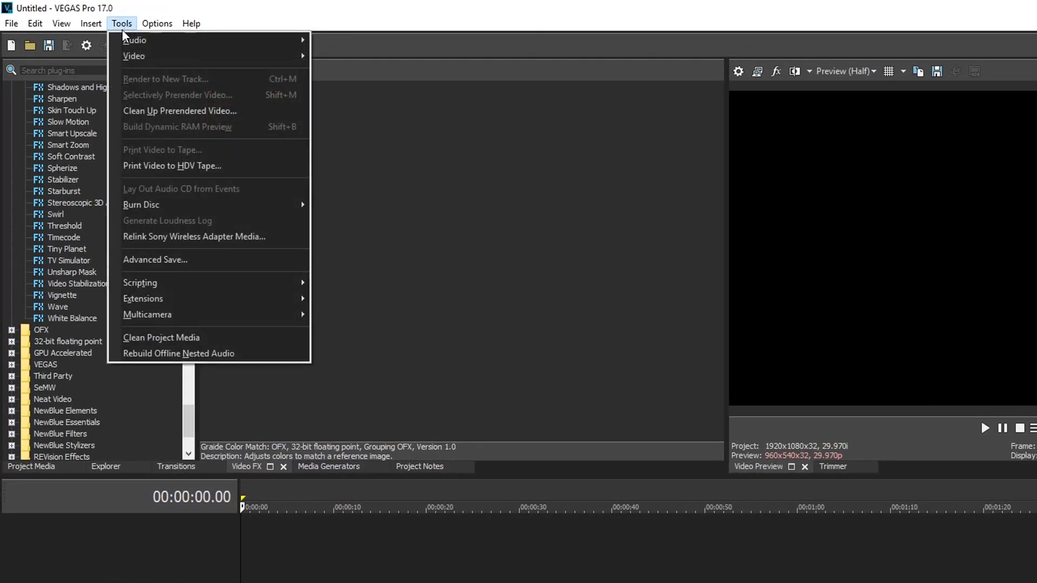
Rescan the Script Menu folder and confirm the three mask scripts appear under Scripting > Custom Scripts
{"action": "mouse_move", "coordinate": [285, 283]}
{"action": "left_click", "coordinate": [348, 298]}
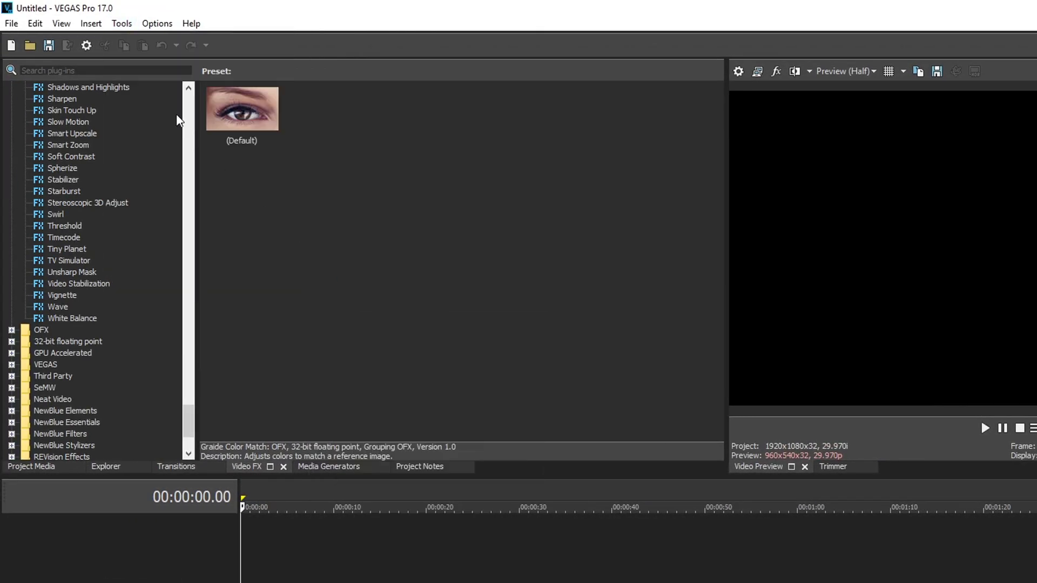
{"action": "left_click", "coordinate": [117, 24]}
{"action": "mouse_move", "coordinate": [236, 280]}
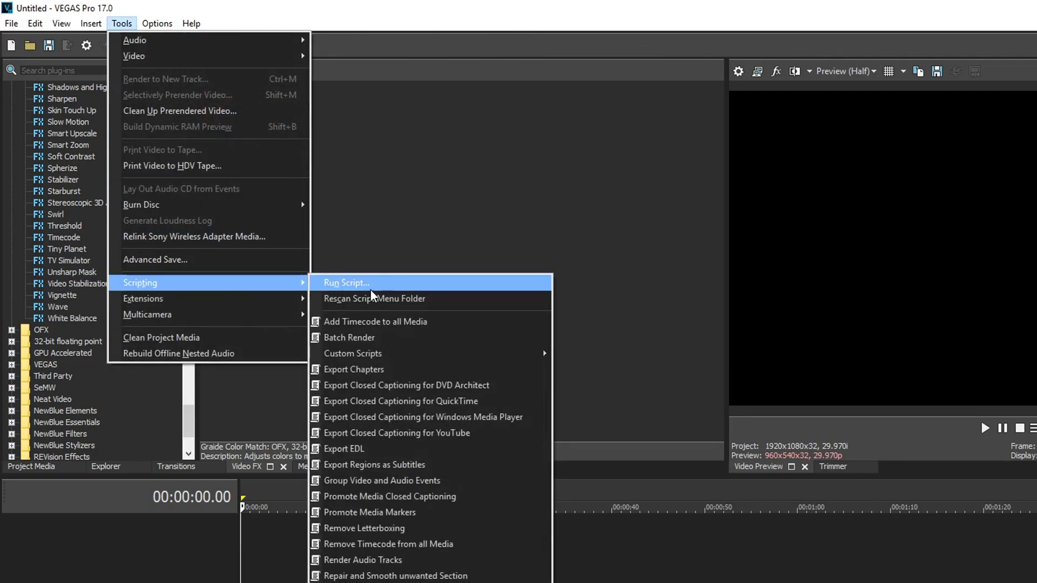
{"action": "mouse_move", "coordinate": [377, 357]}
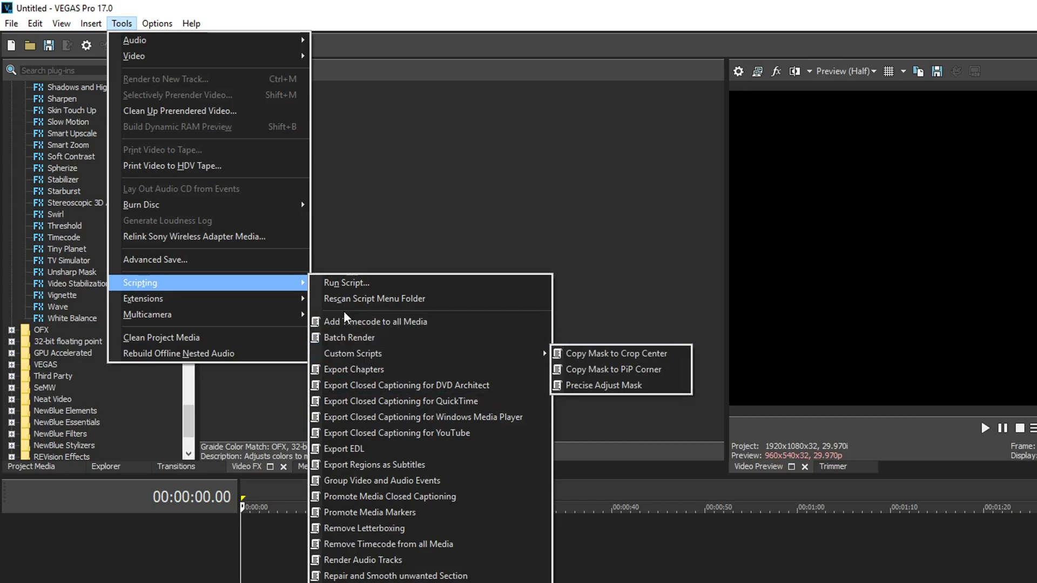
{"action": "mouse_move", "coordinate": [339, 354]}
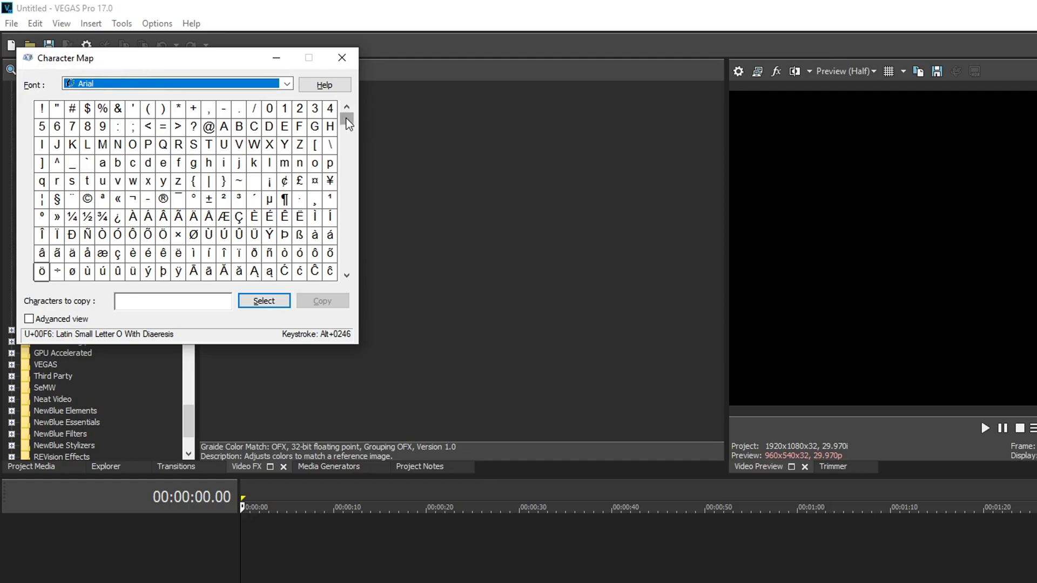
Pick the ► Black Right-Pointing Pointer (U+25BA) in Arial in Character Map for copying
{"action": "left_click_drag", "start_coordinate": [348, 123], "coordinate": [333, 241]}
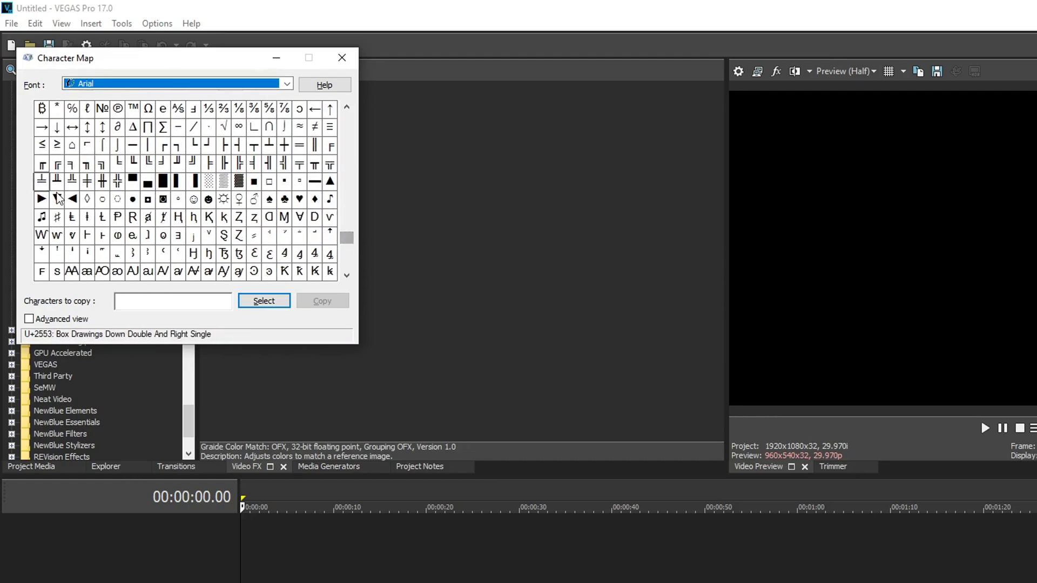
{"action": "left_click", "coordinate": [42, 198]}
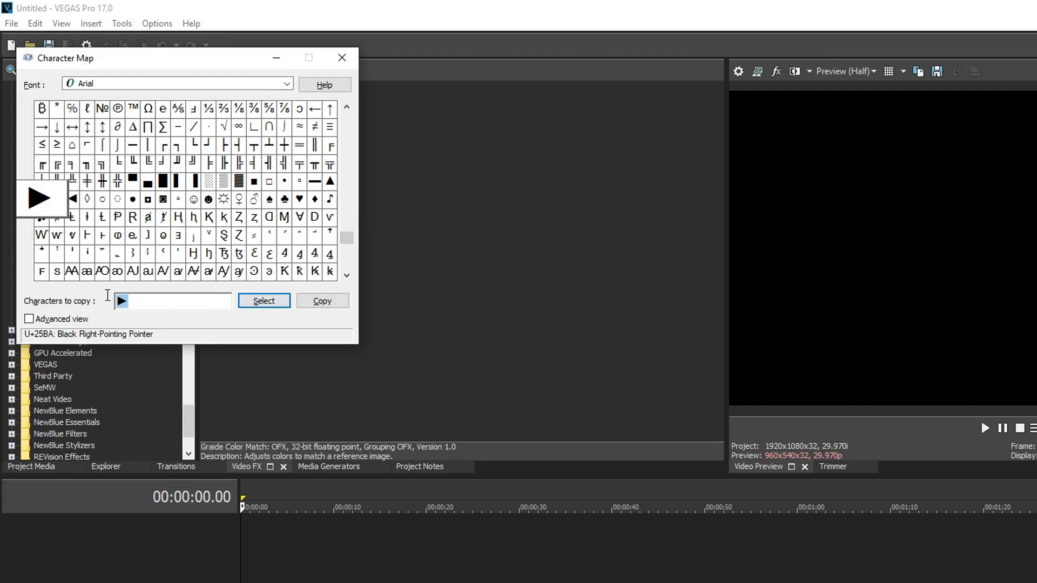
{"action": "key", "text": "alt+Tab"}
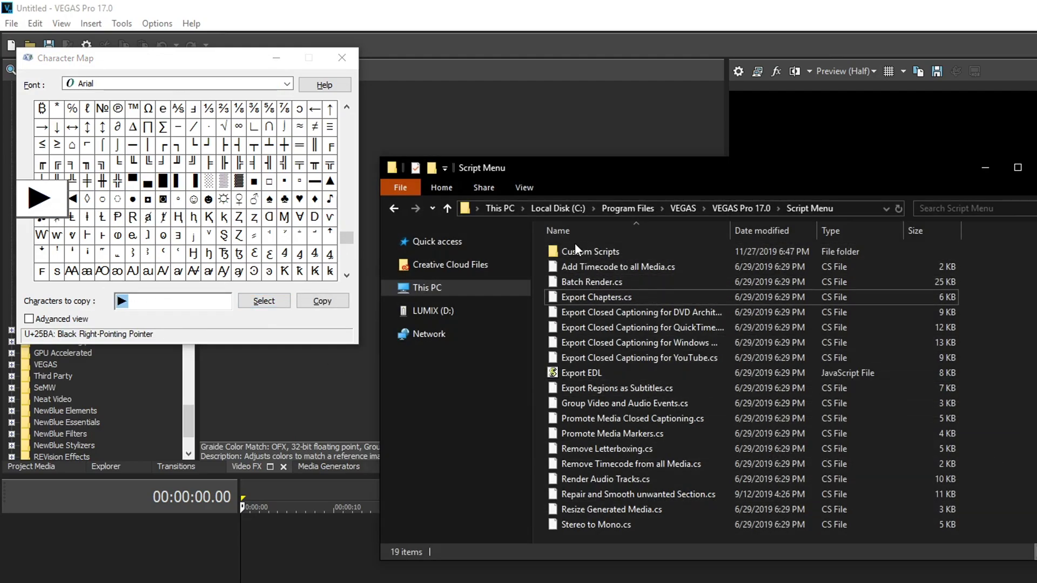
Rename the Custom Scripts folder to '► Custom Scripts', approving the administrator prompt
{"action": "left_click", "coordinate": [573, 251]}
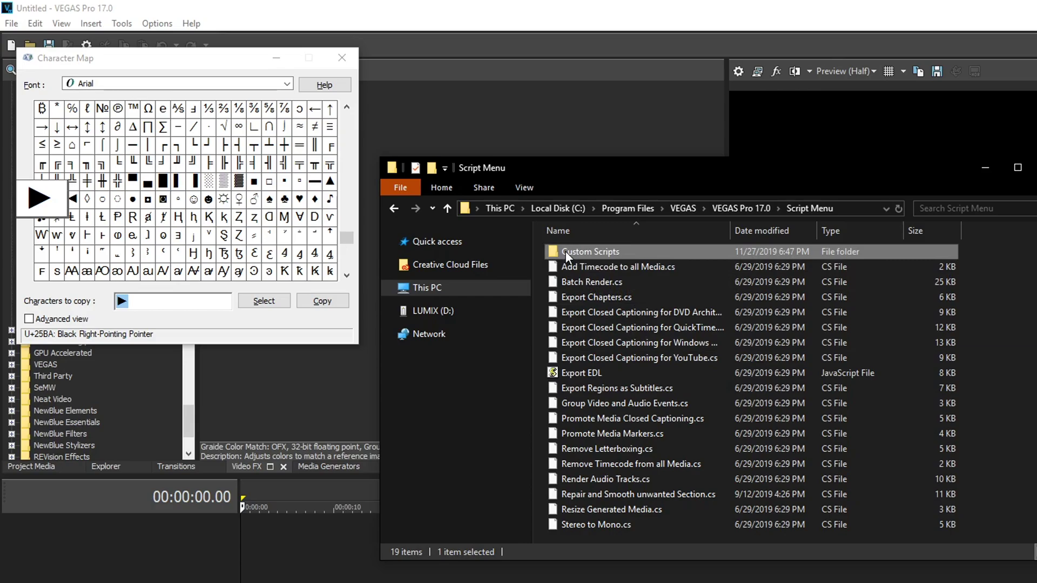
{"action": "key", "text": "F2"}
{"action": "key", "text": "Home"}
{"action": "type", "text": "►"}
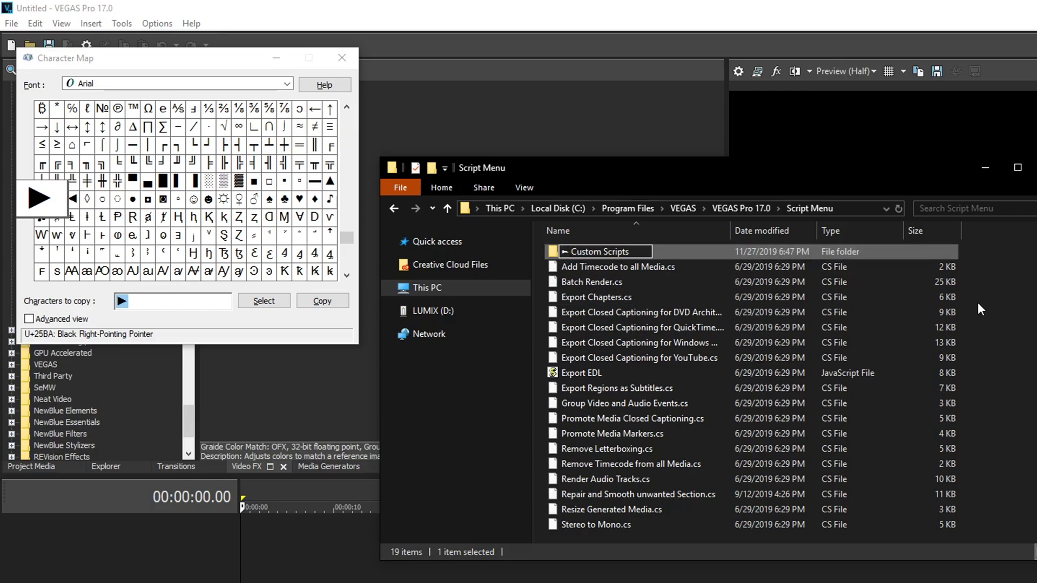
{"action": "key", "text": "Return"}
{"action": "left_click", "coordinate": [672, 454]}
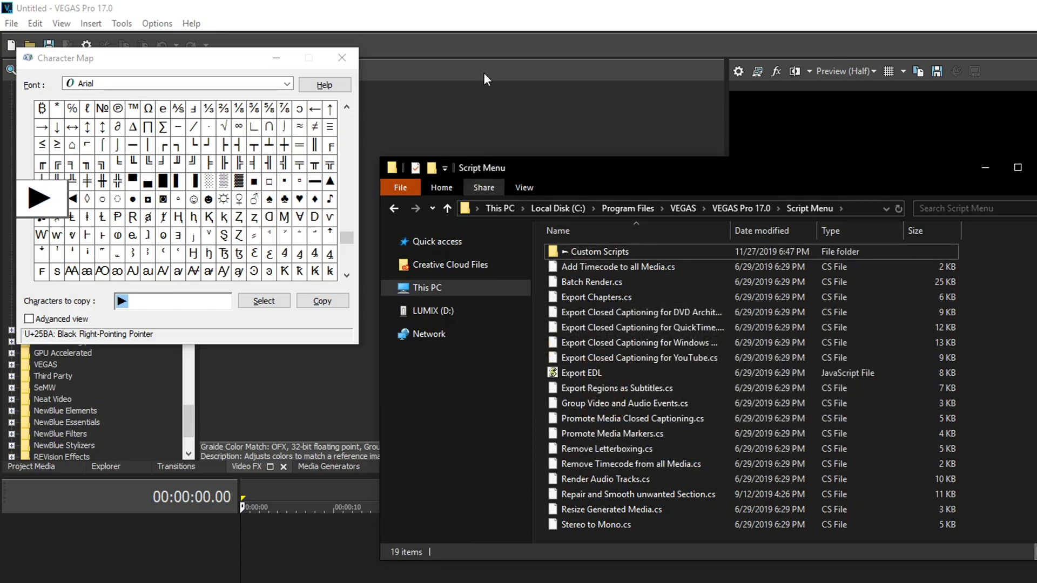
{"action": "left_click", "coordinate": [486, 88]}
{"action": "left_click", "coordinate": [119, 24]}
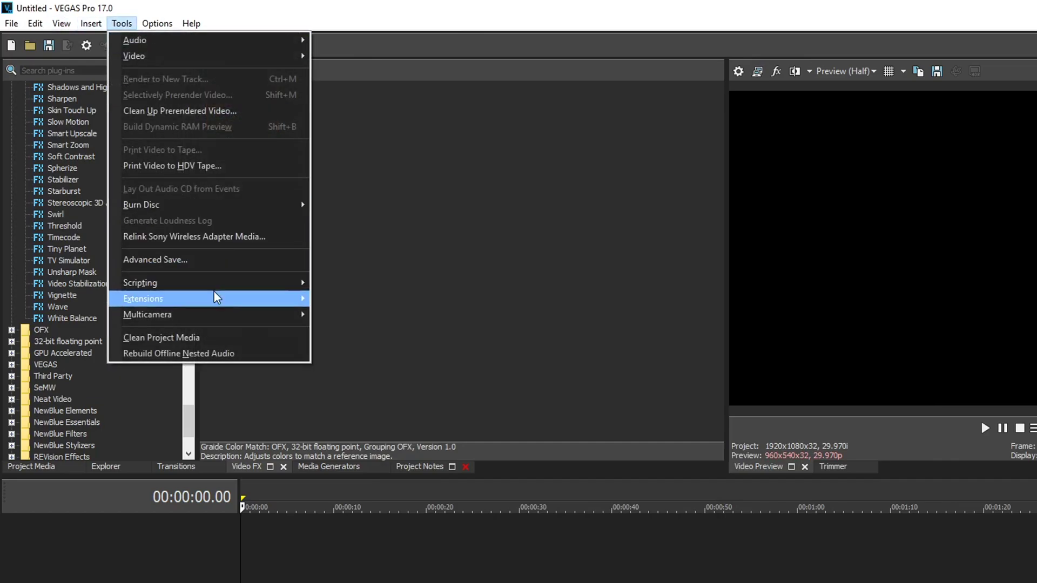
Rescan scripts and confirm ►Custom Scripts sits first under Scripting with its three mask scripts
{"action": "mouse_move", "coordinate": [216, 285]}
{"action": "left_click", "coordinate": [365, 301]}
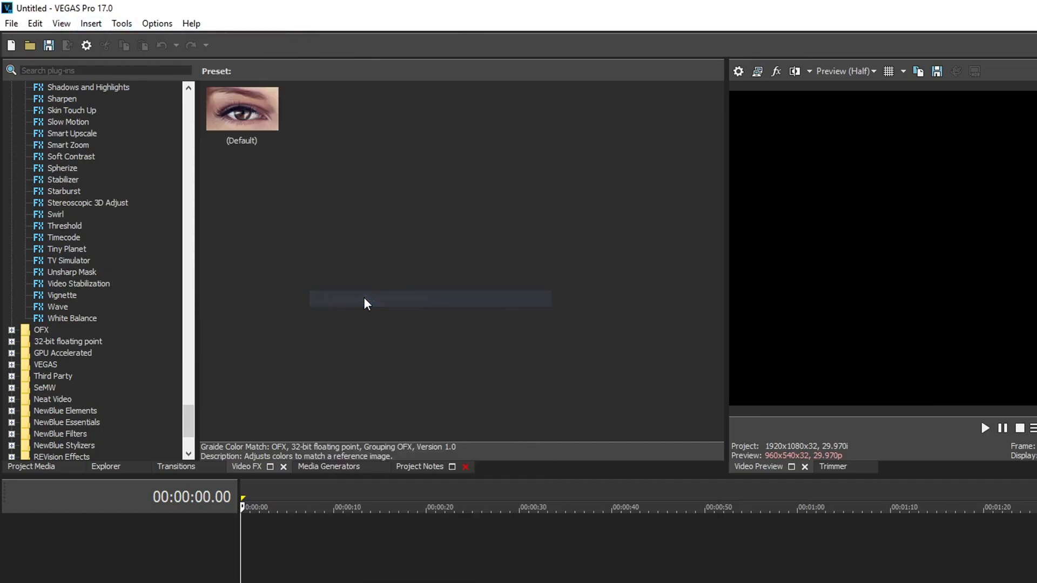
{"action": "left_click", "coordinate": [122, 24]}
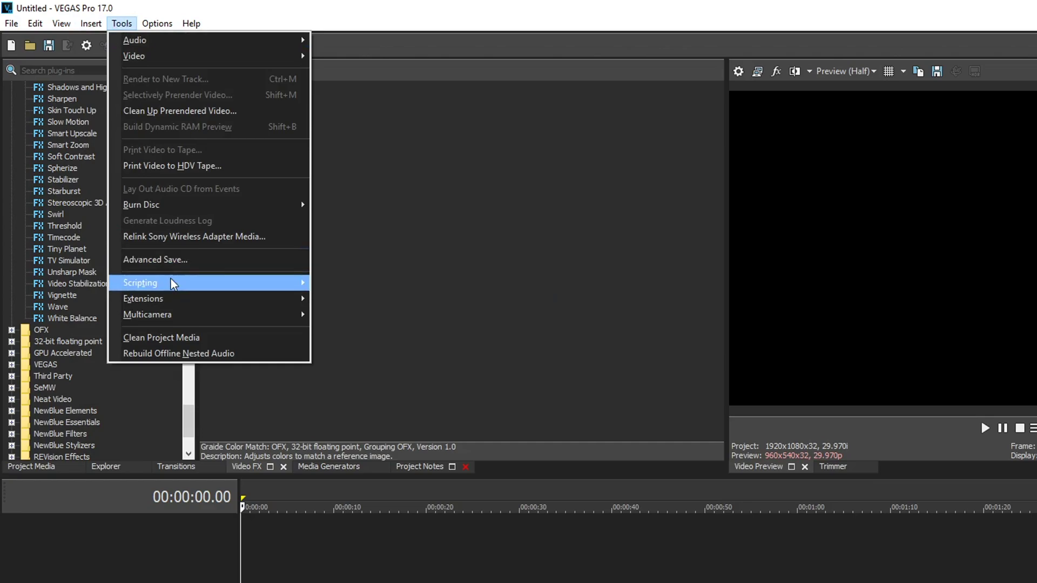
{"action": "mouse_move", "coordinate": [269, 282]}
{"action": "mouse_move", "coordinate": [378, 324]}
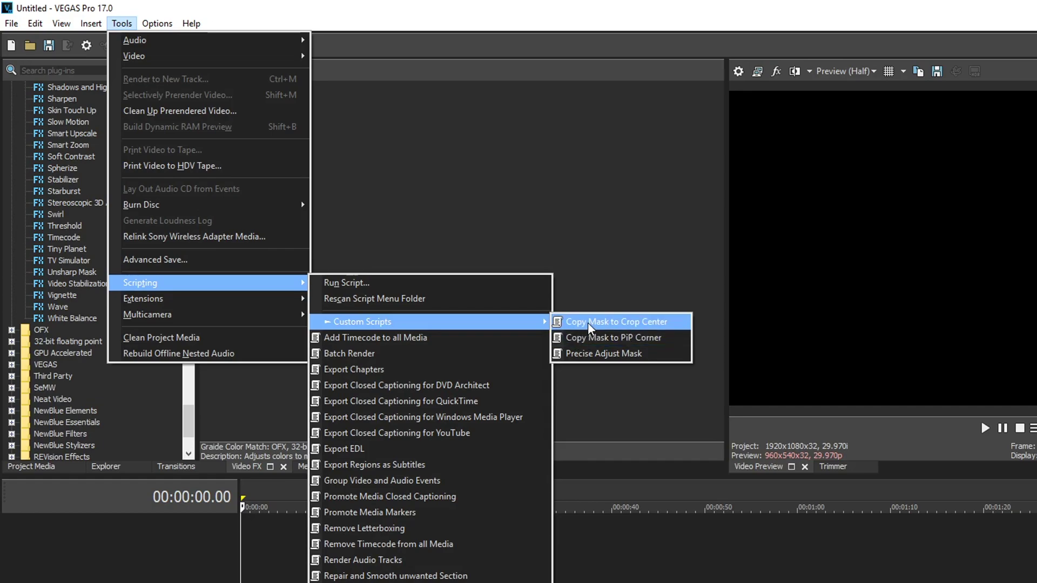
{"action": "left_click", "coordinate": [981, 418]}
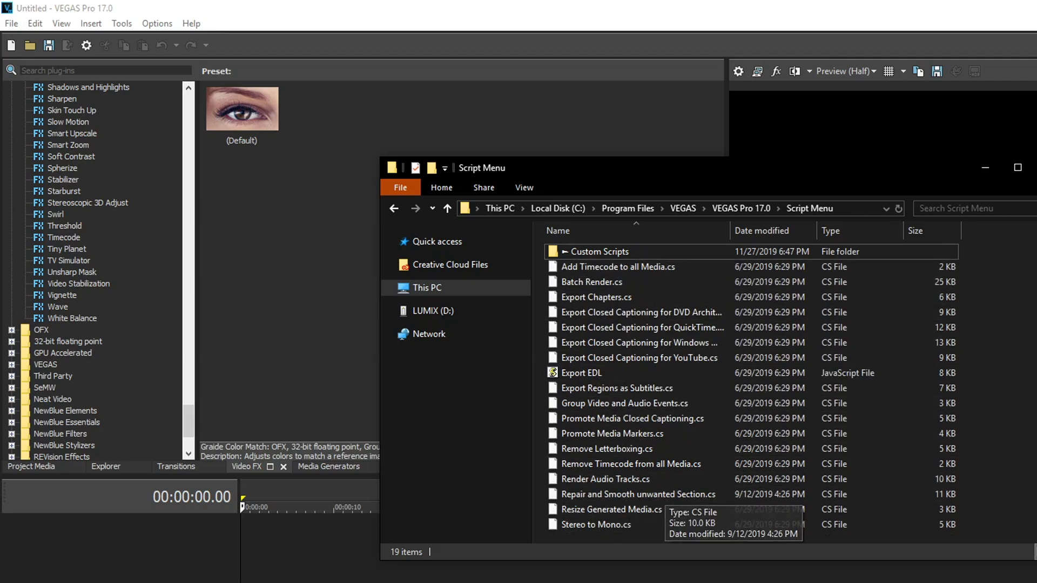
Copy the 16 x 16 test PNG icon into ►Custom Scripts and preview it
{"action": "double_click", "coordinate": [614, 254]}
{"action": "left_click_drag", "start_coordinate": [1034, 345], "coordinate": [605, 349]}
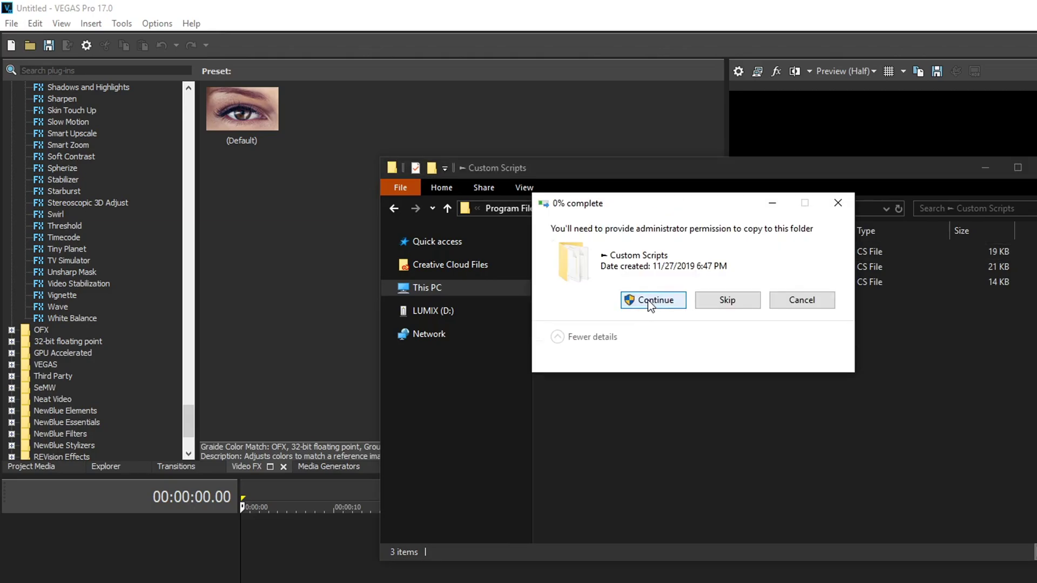
{"action": "left_click", "coordinate": [652, 300]}
{"action": "left_click", "coordinate": [616, 345]}
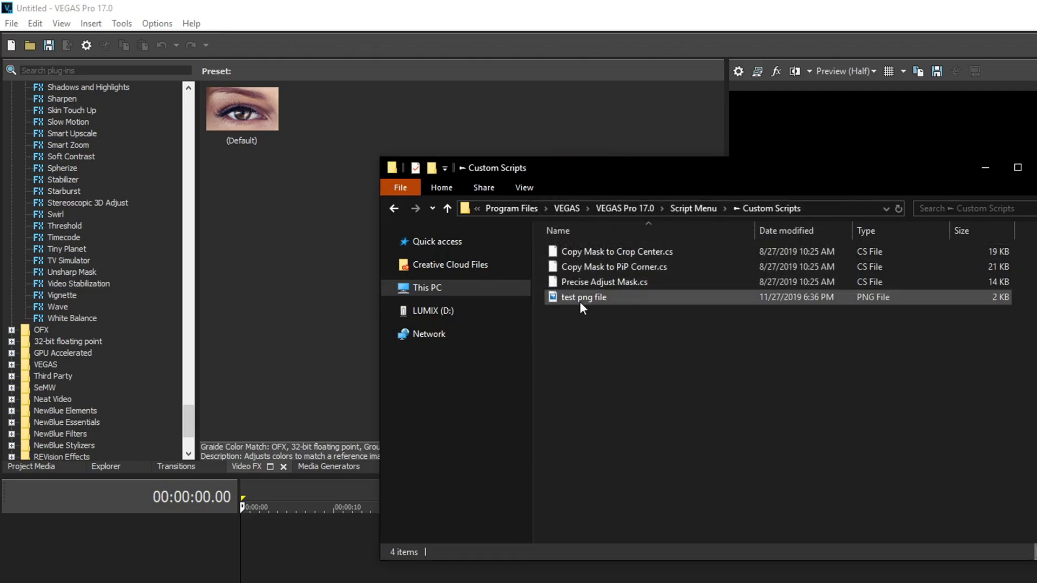
{"action": "mouse_move", "coordinate": [575, 302]}
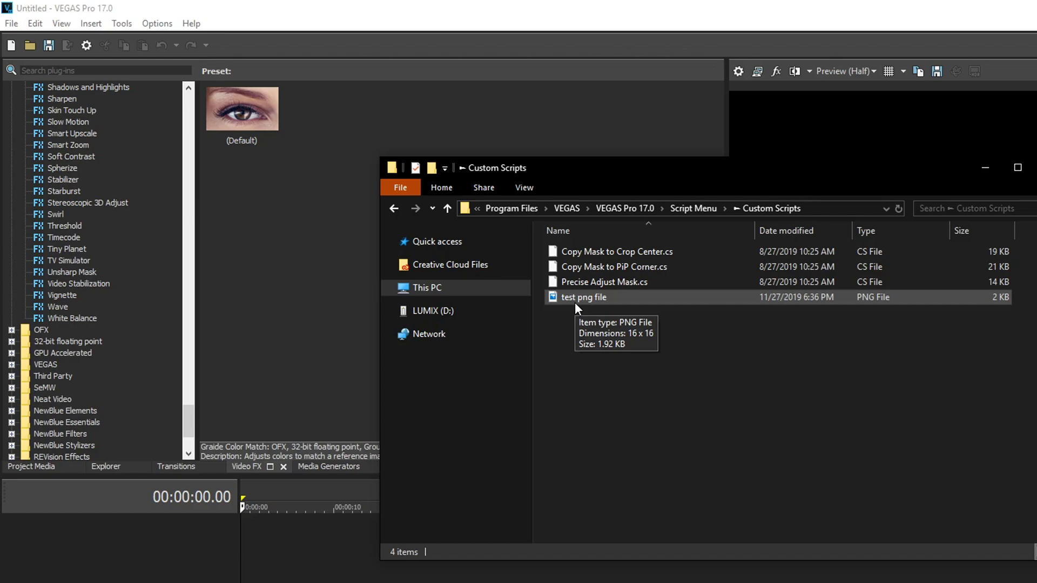
{"action": "double_click", "coordinate": [575, 302]}
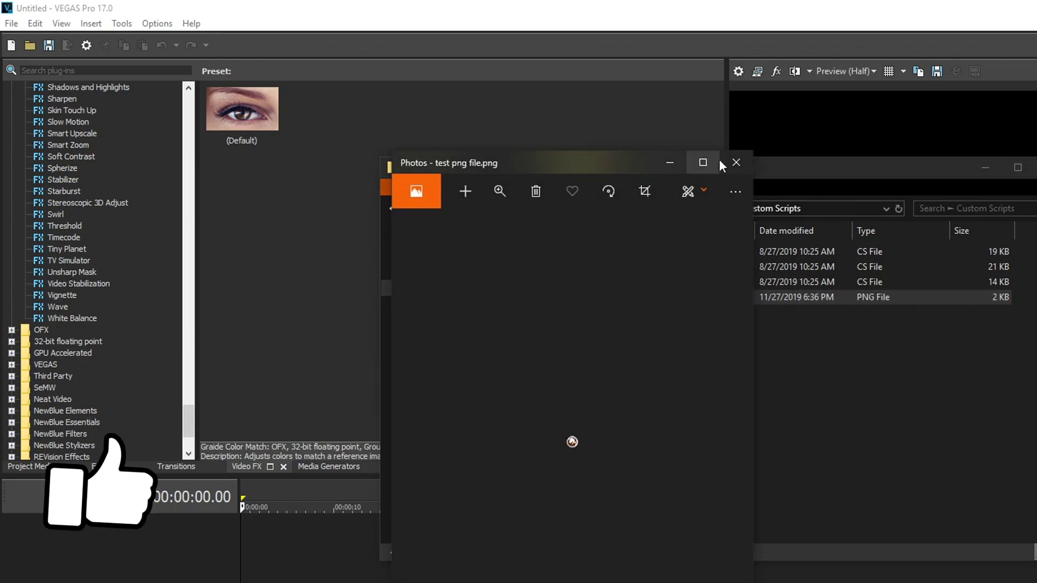
{"action": "left_click", "coordinate": [736, 162]}
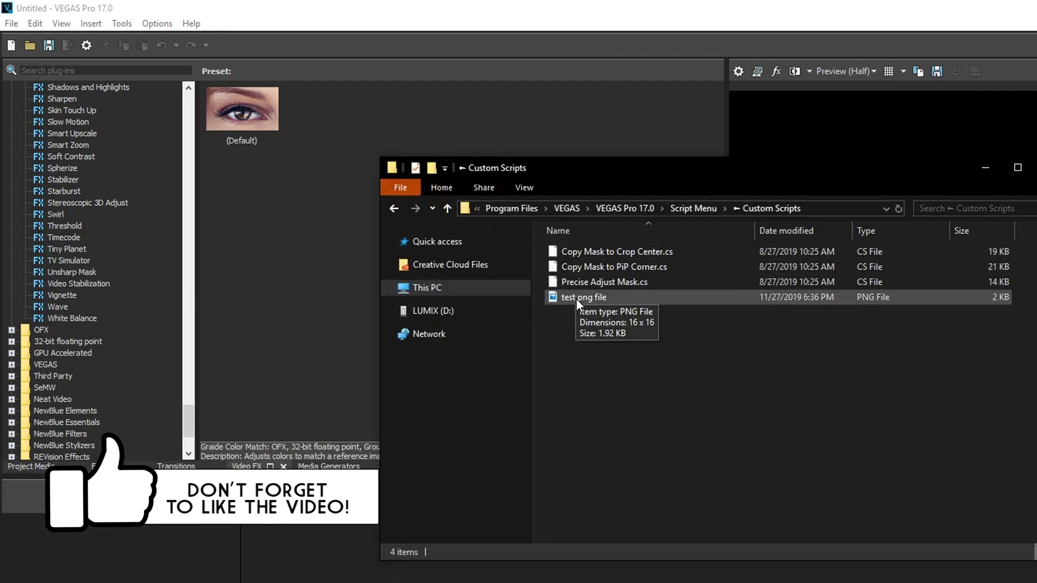
Rename the test PNG to Precise Adjust Mask, matching the script's name
{"action": "left_click", "coordinate": [576, 281]}
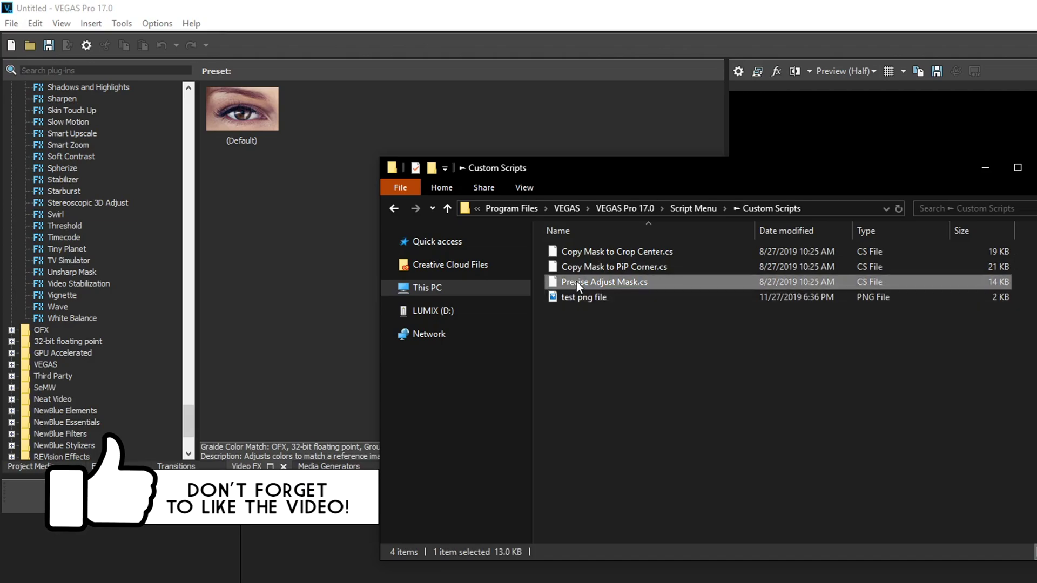
{"action": "left_click", "coordinate": [576, 281]}
{"action": "key", "text": "ctrl+c"}
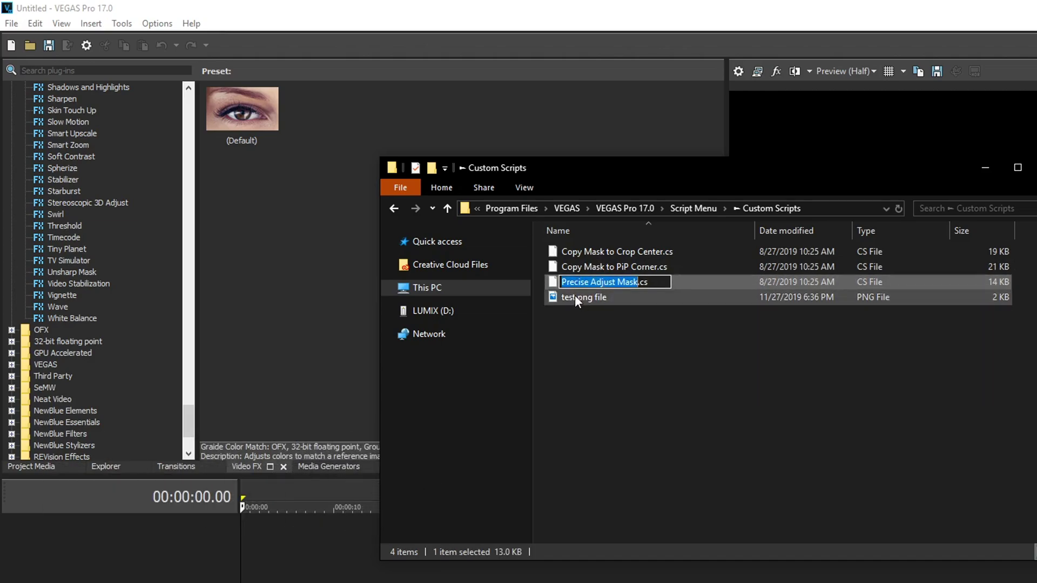
{"action": "left_click", "coordinate": [575, 295]}
{"action": "left_click", "coordinate": [574, 295]}
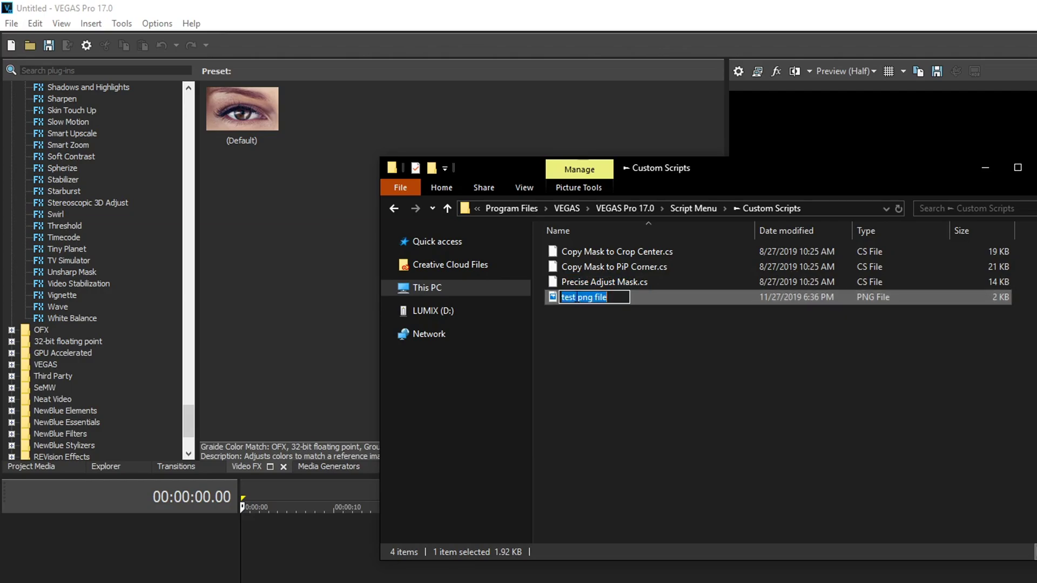
{"action": "key", "text": "ctrl+v"}
{"action": "key", "text": "Return"}
{"action": "left_click", "coordinate": [676, 433]}
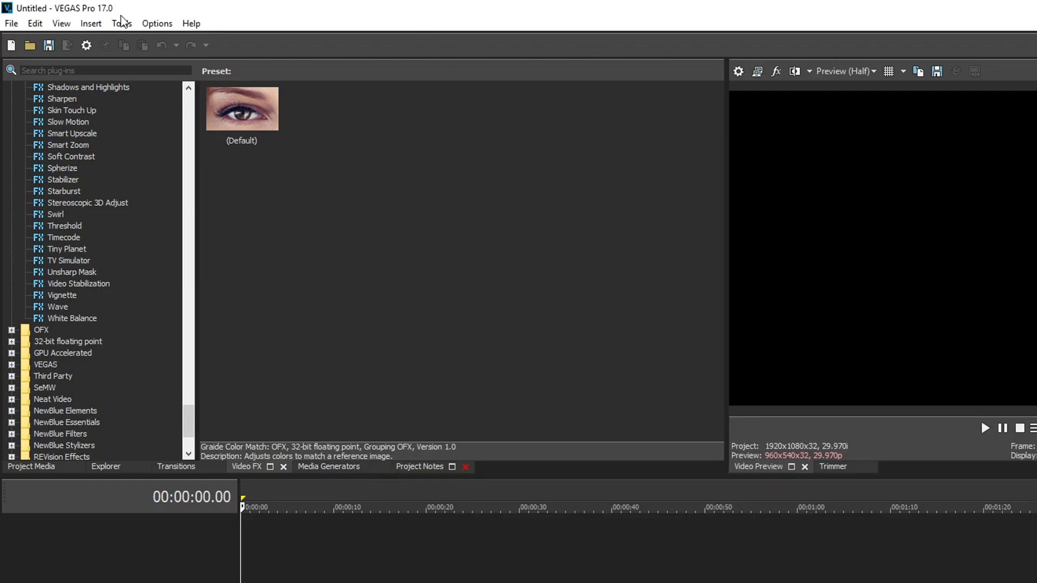
{"action": "left_click", "coordinate": [122, 23]}
Rescan scripts and check Precise Adjust Mask shows its custom PNG icon in ►Custom Scripts
{"action": "mouse_move", "coordinate": [225, 284]}
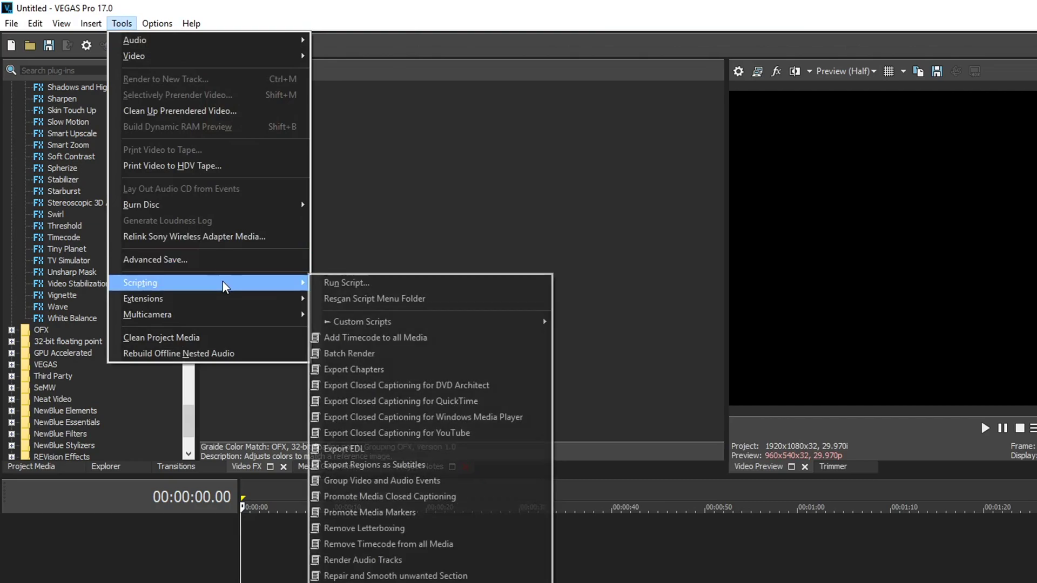
{"action": "left_click", "coordinate": [340, 234]}
{"action": "left_click", "coordinate": [120, 25]}
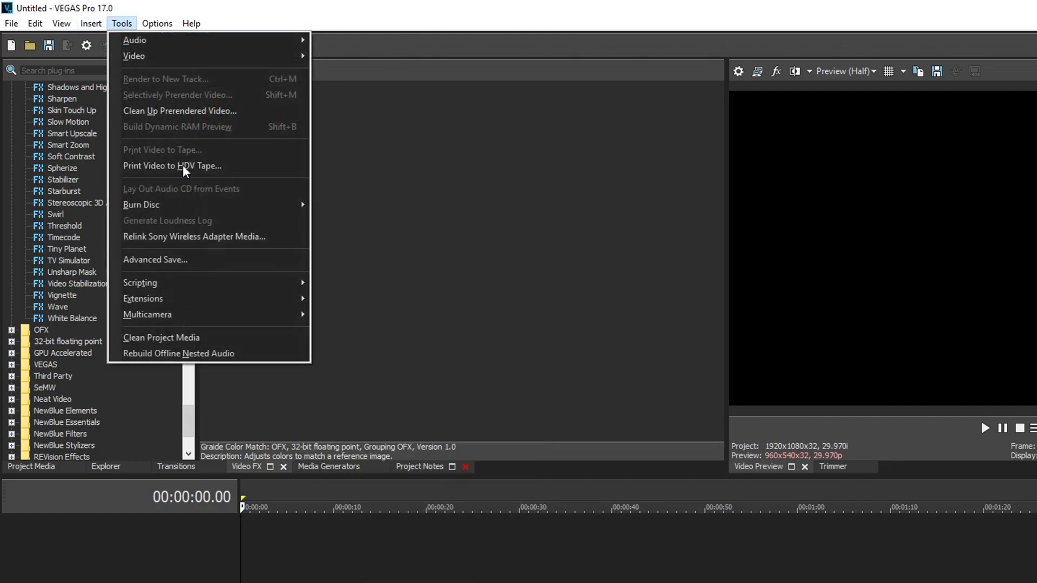
{"action": "mouse_move", "coordinate": [220, 283]}
{"action": "mouse_move", "coordinate": [430, 322]}
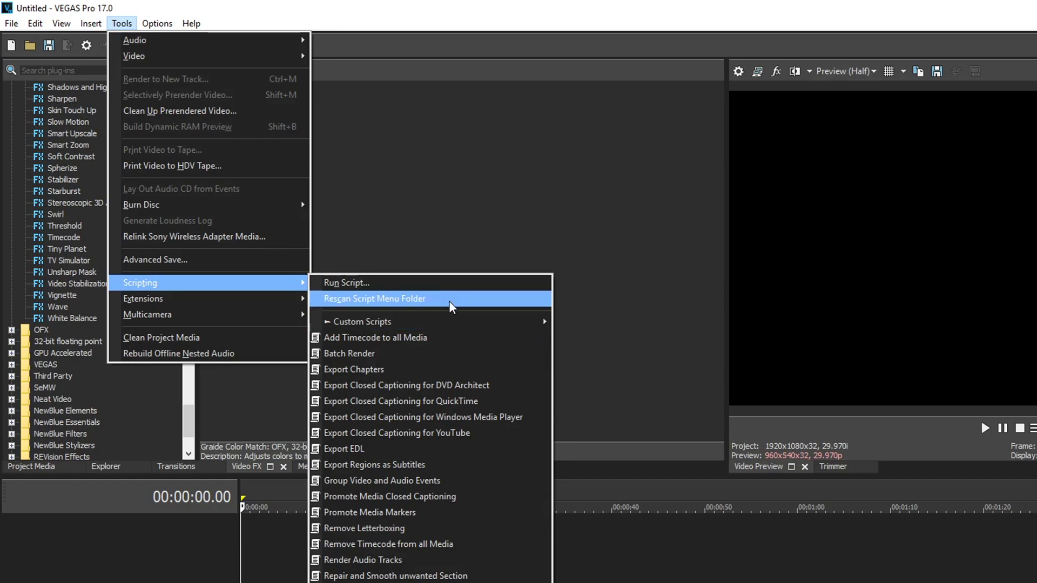
{"action": "mouse_move", "coordinate": [479, 324]}
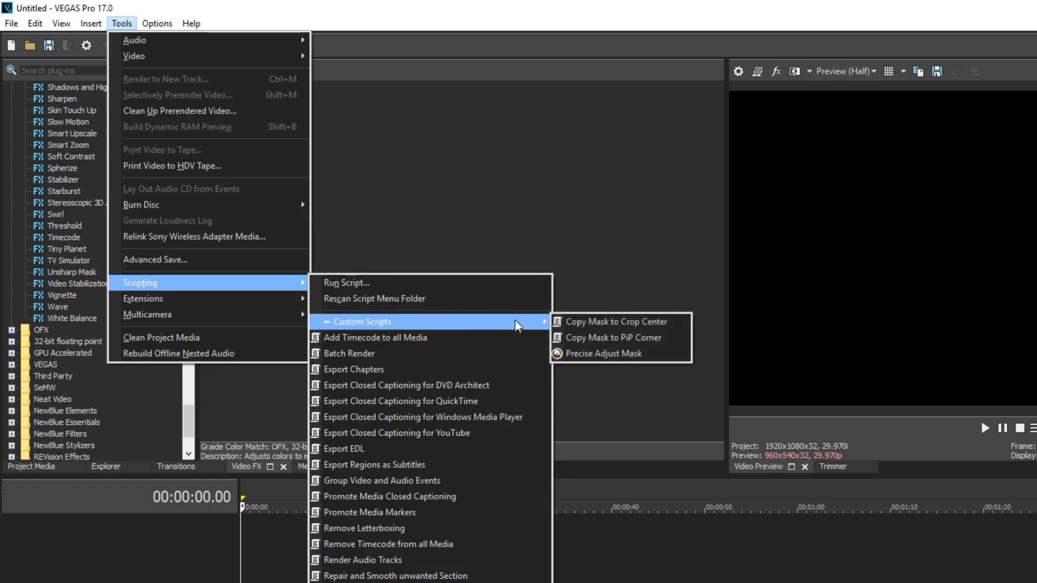